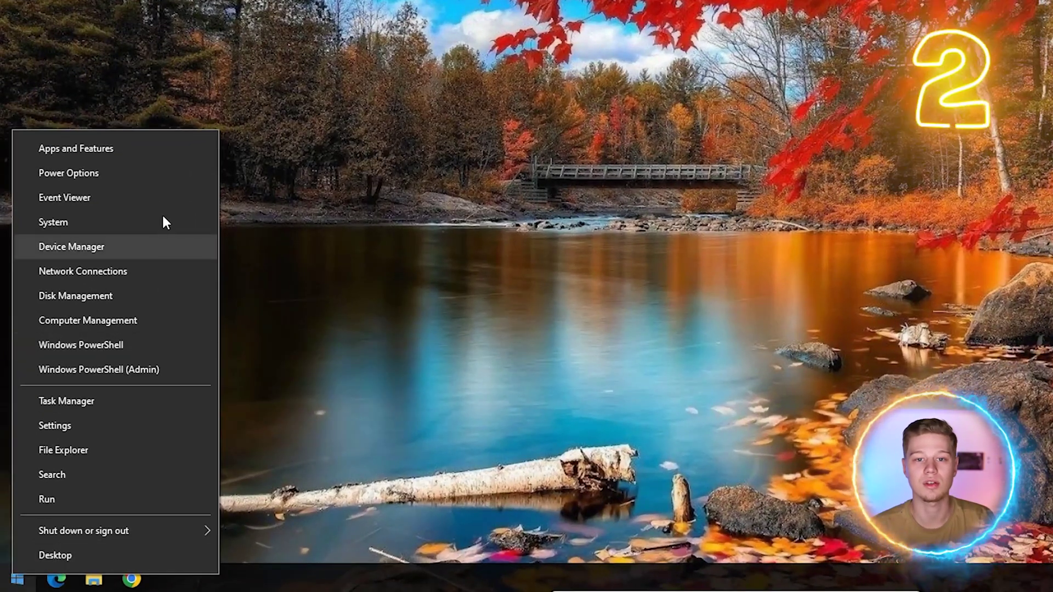
- Open Programs and Features through the Run box (appwiz.cpl) to list the installed programs
{"action": "left_click", "coordinate": [136, 140]}
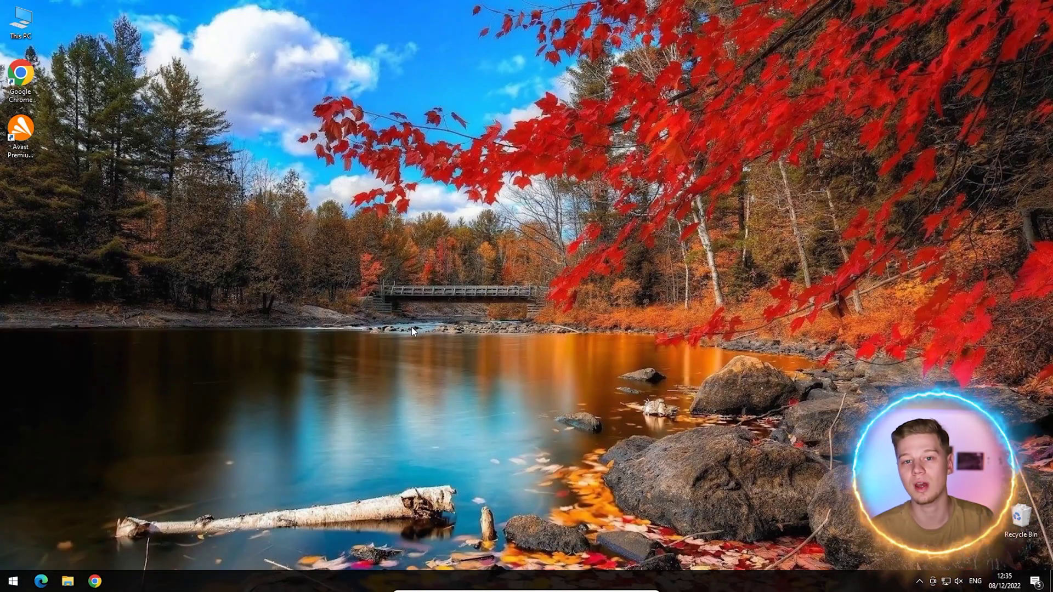
{"action": "key", "text": "super+r"}
{"action": "left_click_drag", "start_coordinate": [149, 456], "coordinate": [533, 297]}
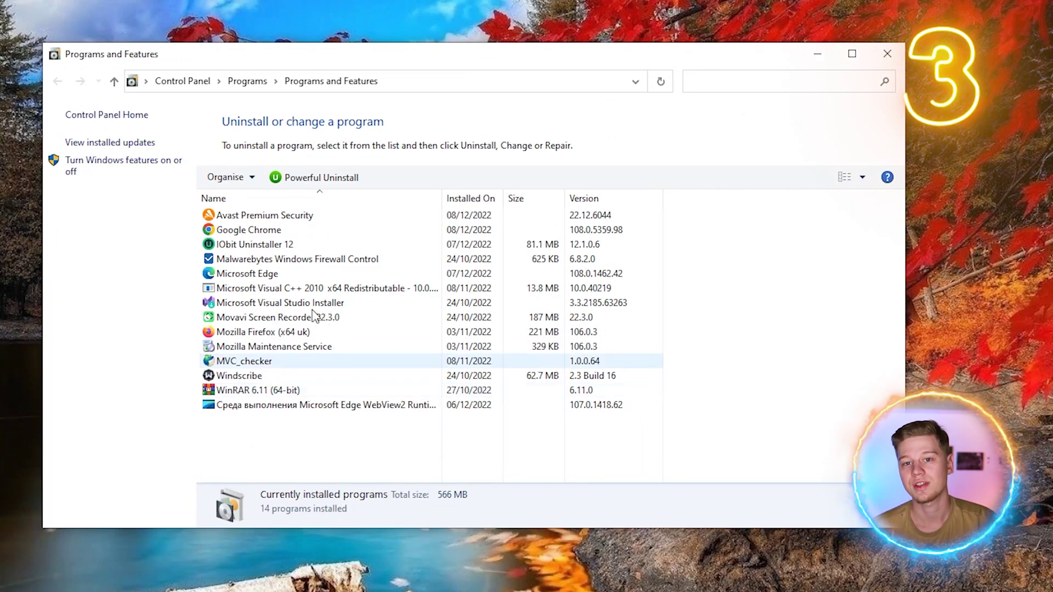
- Uninstall Avast Premium Security from the program list, confirming past the security warning
{"action": "left_click", "coordinate": [283, 220]}
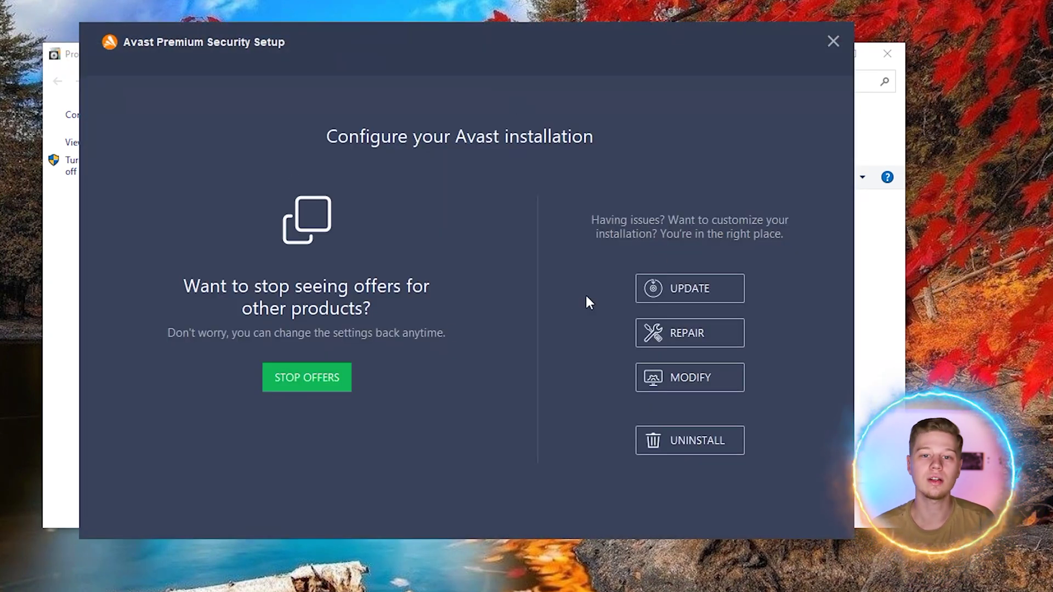
{"action": "left_click", "coordinate": [887, 54]}
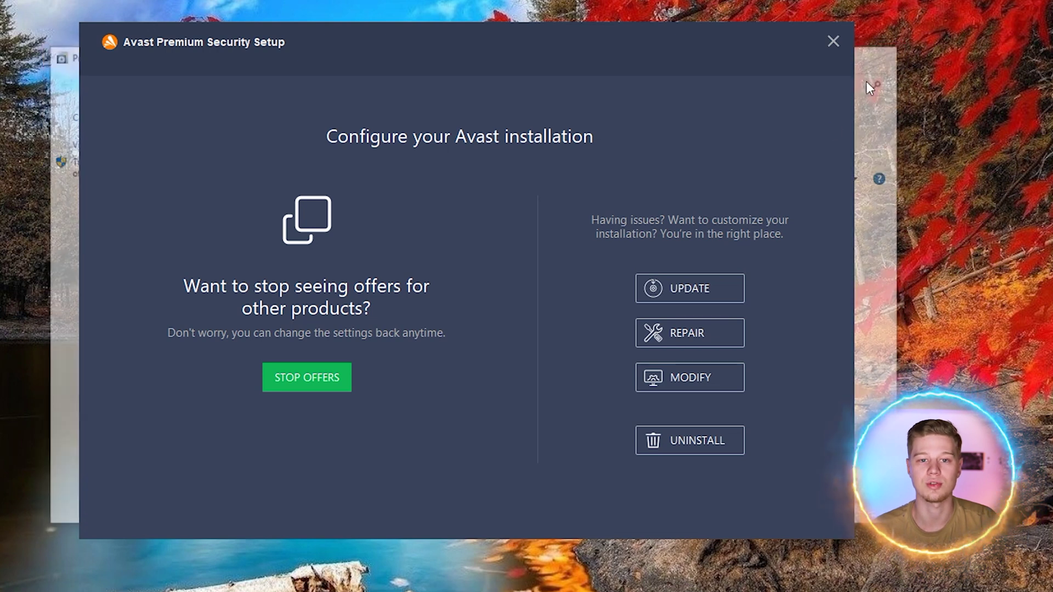
{"action": "left_click", "coordinate": [686, 441]}
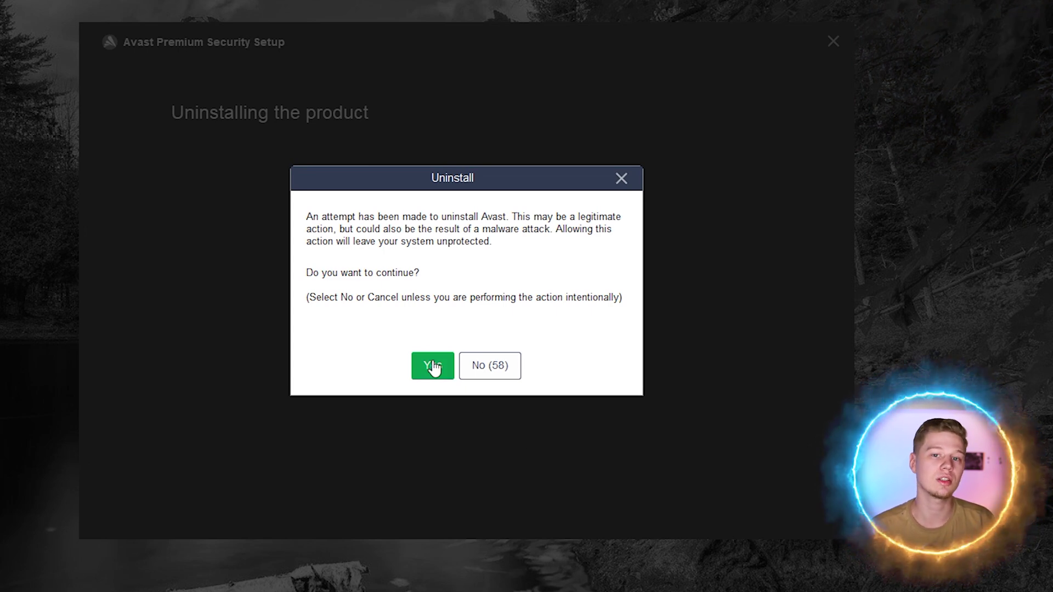
{"action": "left_click", "coordinate": [433, 366]}
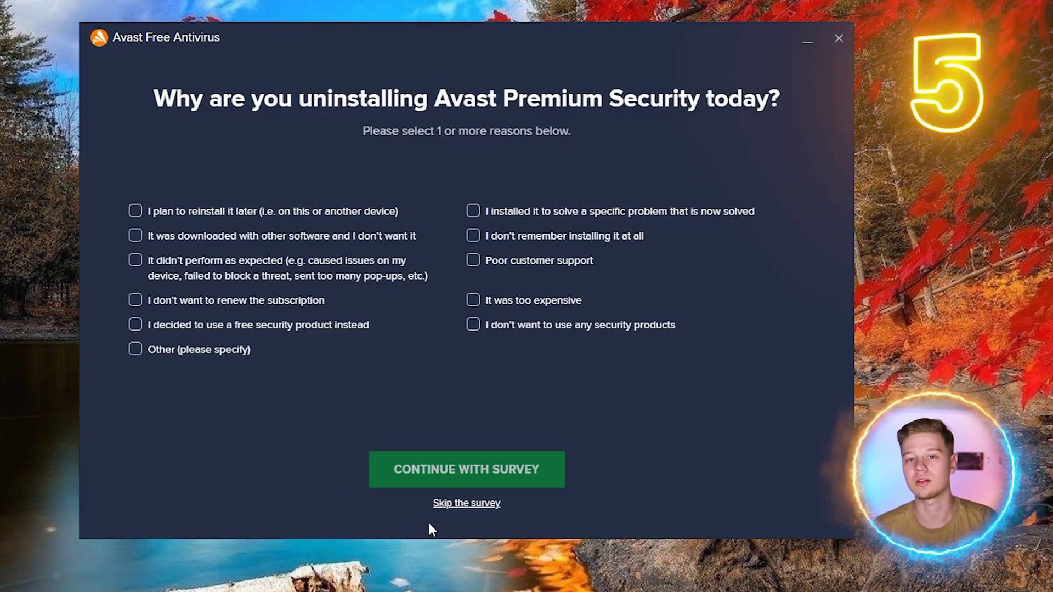
- Skip the exit survey so Avast Premium Security finishes uninstalling
{"action": "left_click", "coordinate": [453, 503]}
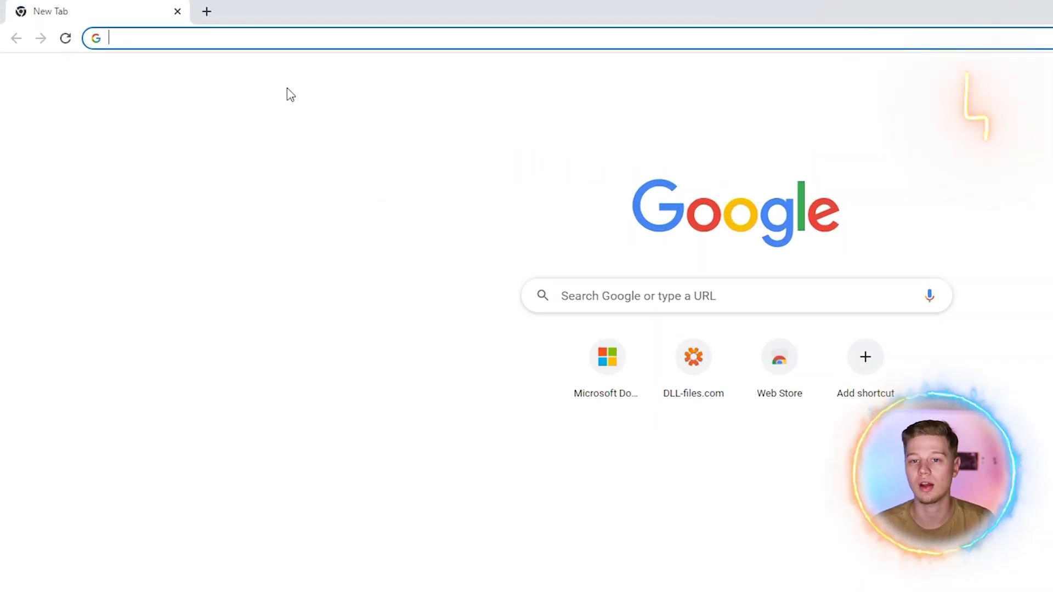
- Search 'avast removal tool' and open avast.com's uninstall-utility page at the Avast Clear section
{"action": "type", "text": "avast re"}
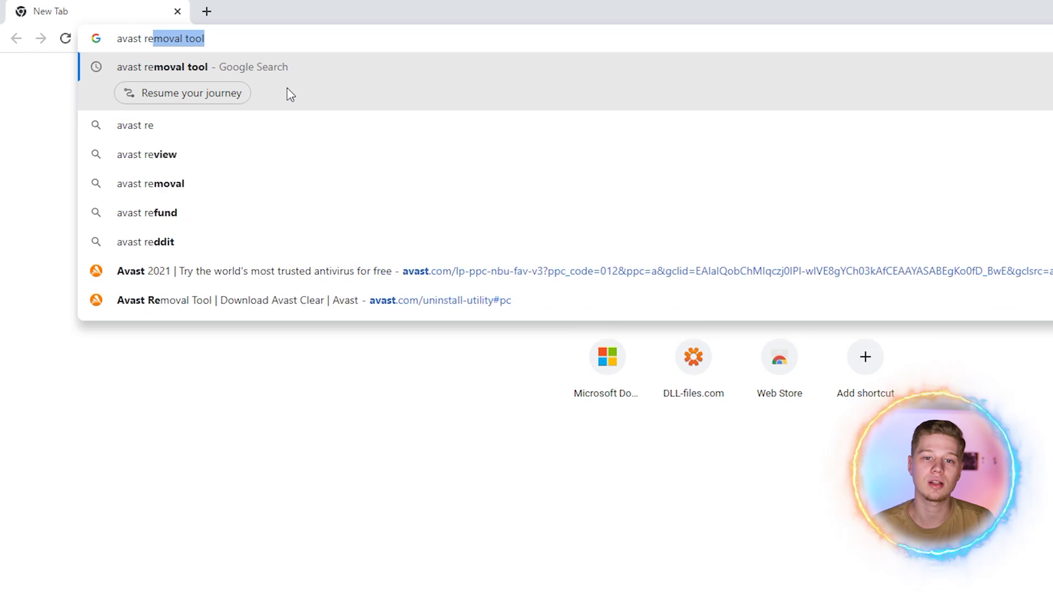
{"action": "type", "text": "moval"}
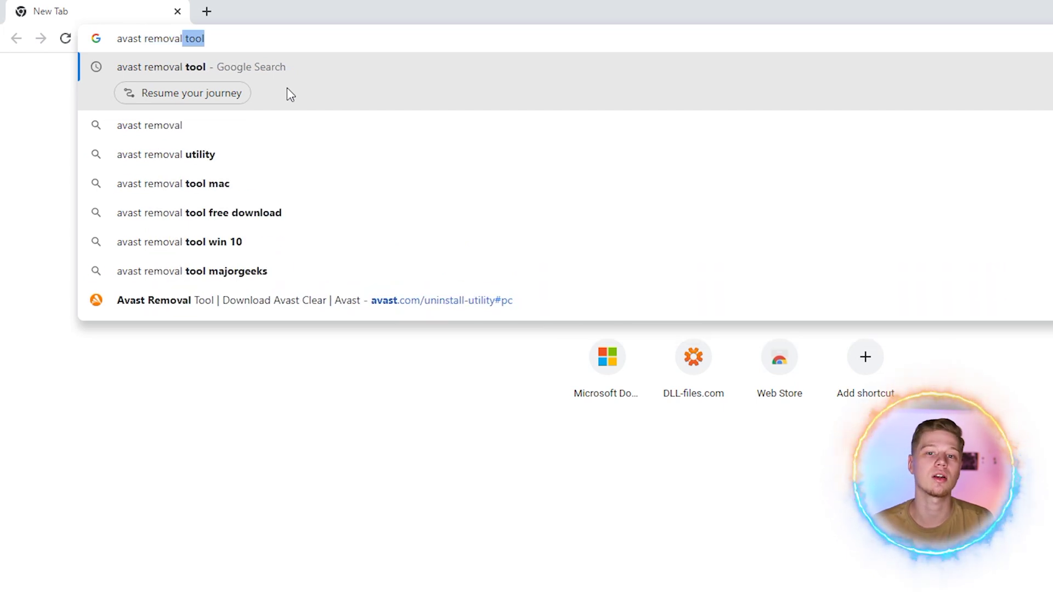
{"action": "type", "text": " tool"}
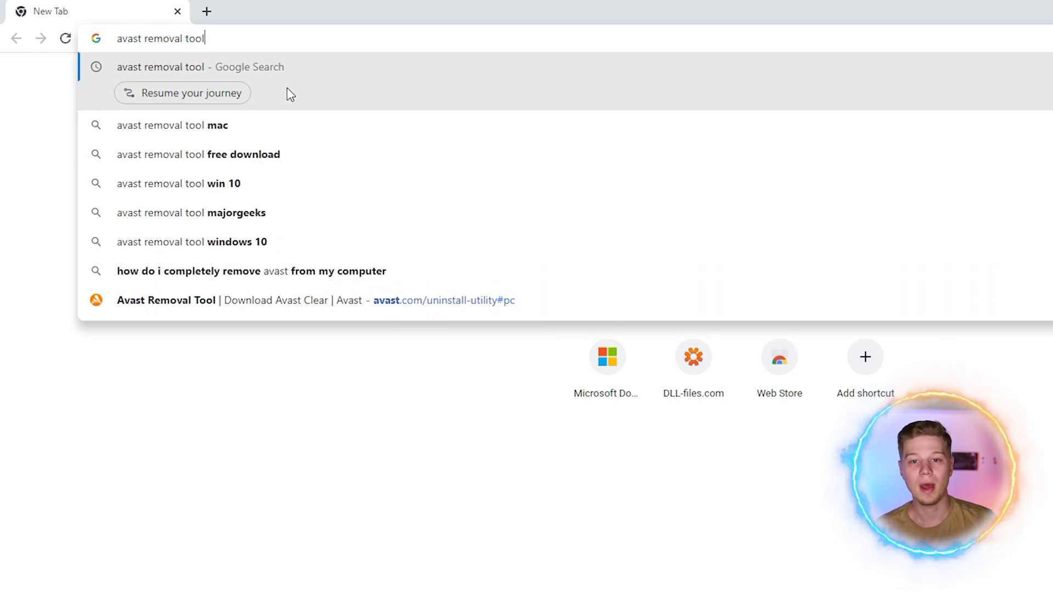
{"action": "key", "text": "Return"}
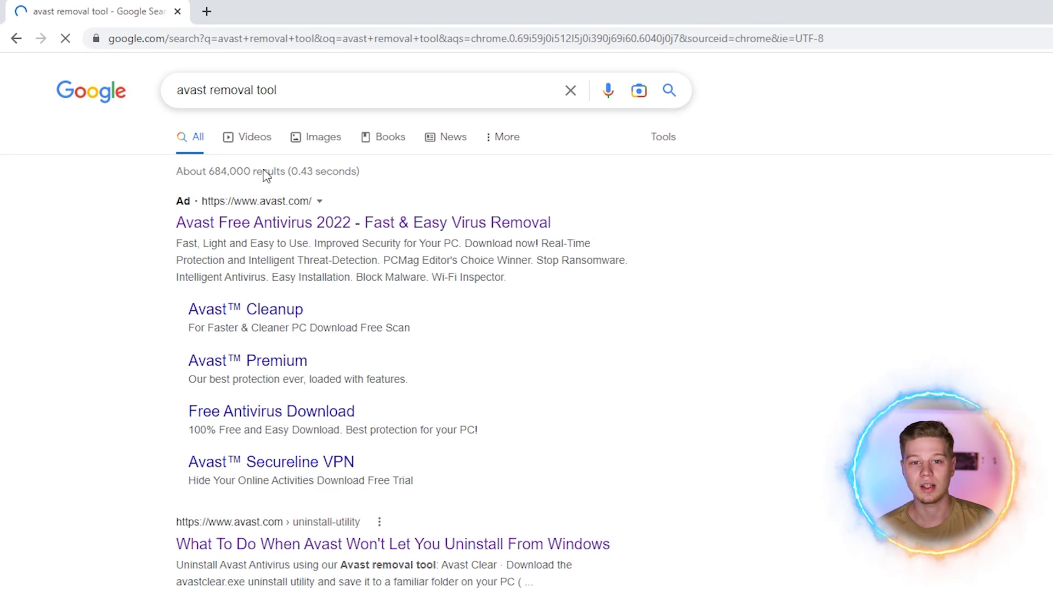
{"action": "left_click", "coordinate": [233, 553]}
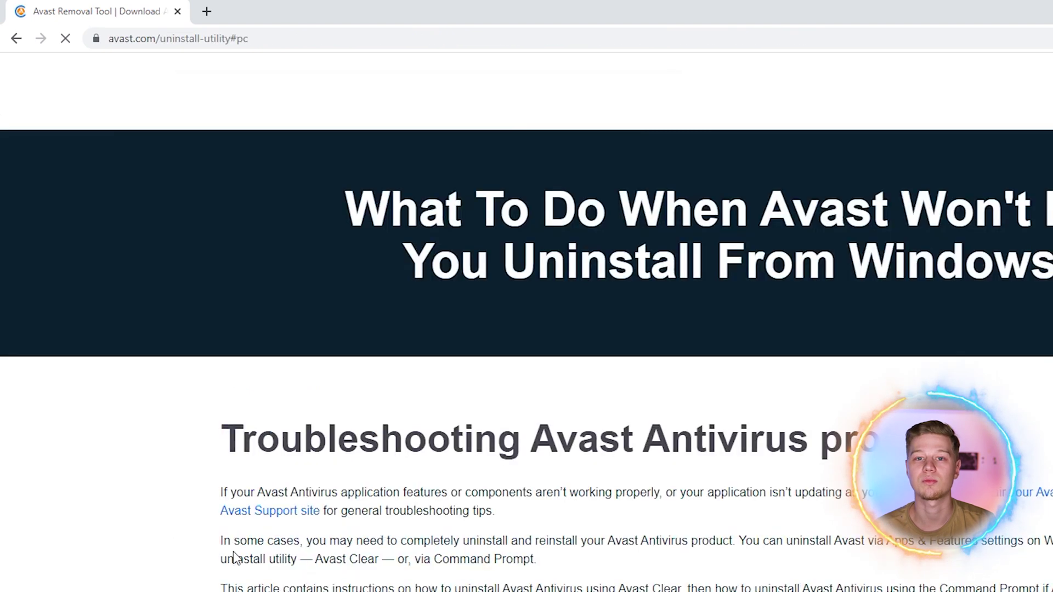
{"action": "scroll", "coordinate": [151, 424], "scroll_direction": "down", "scroll_amount": 3}
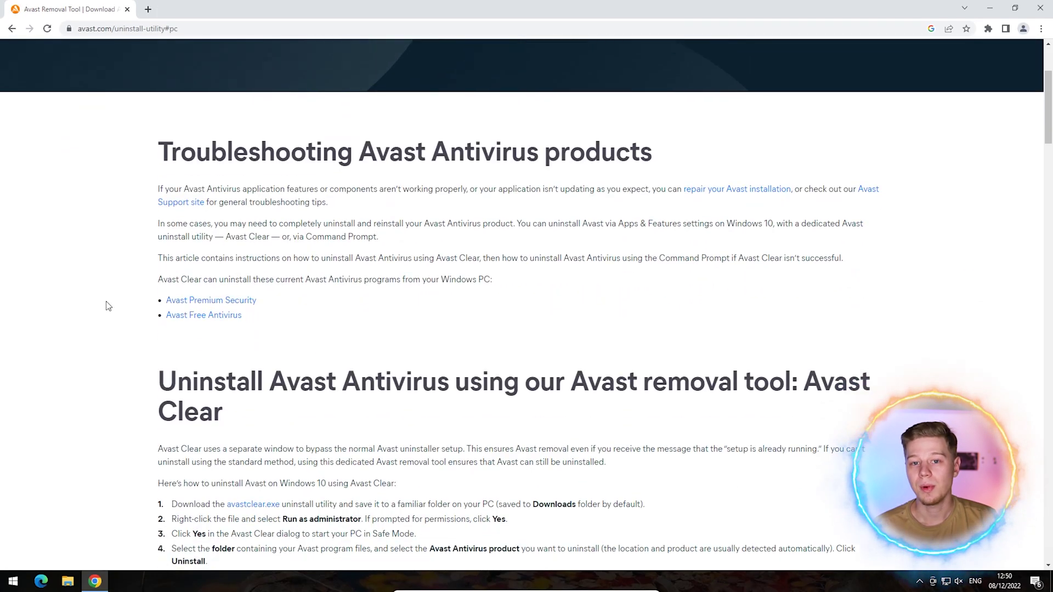
{"action": "scroll", "coordinate": [108, 306], "scroll_direction": "down", "scroll_amount": 5}
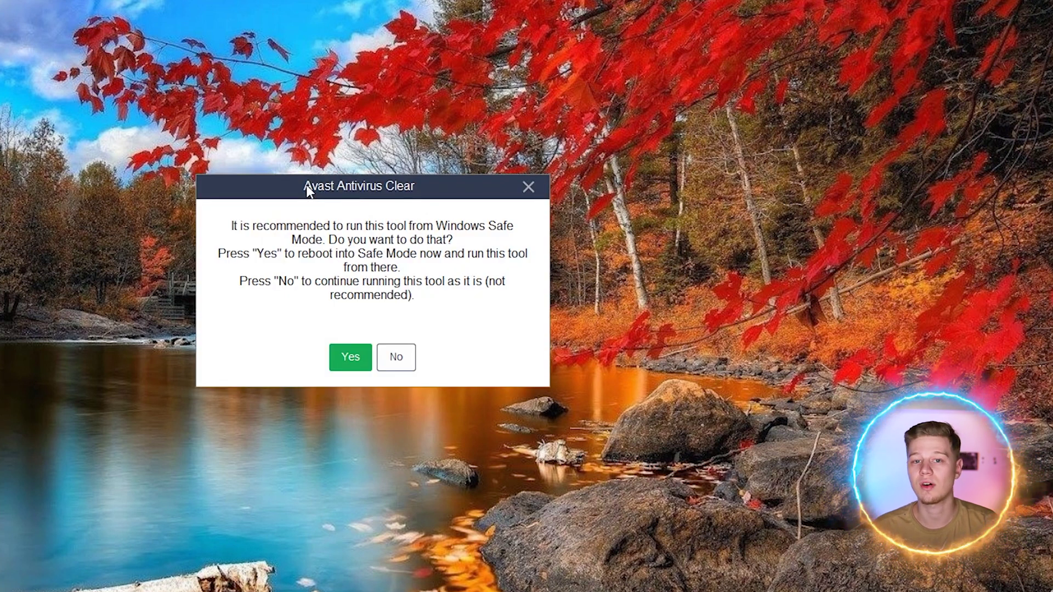
- Accept Avast Clear's Safe Mode prompt and restart the PC into Safe Mode now
{"action": "left_click", "coordinate": [356, 362]}
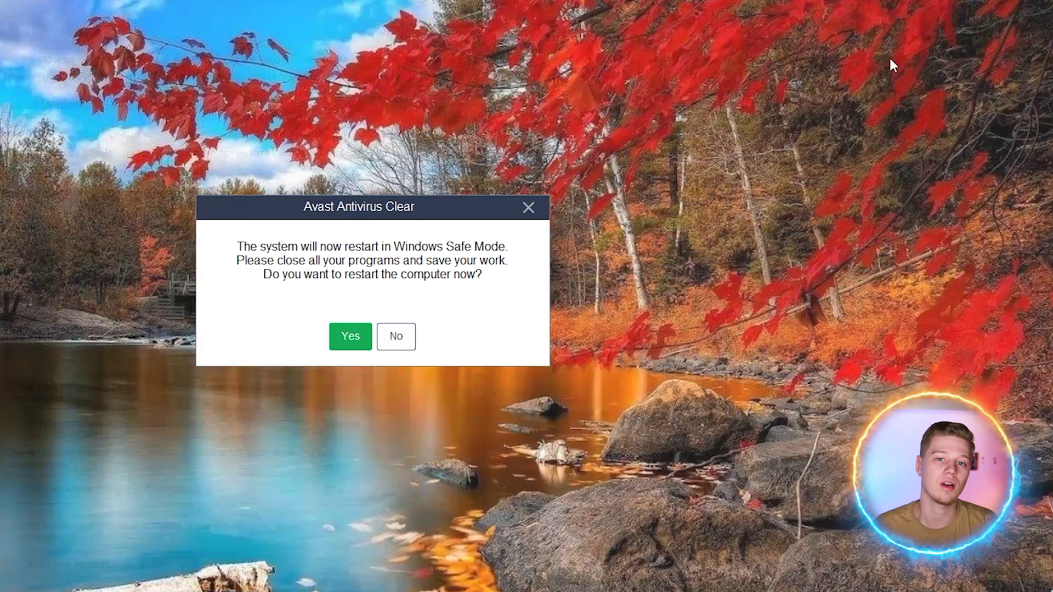
{"action": "left_click", "coordinate": [350, 337]}
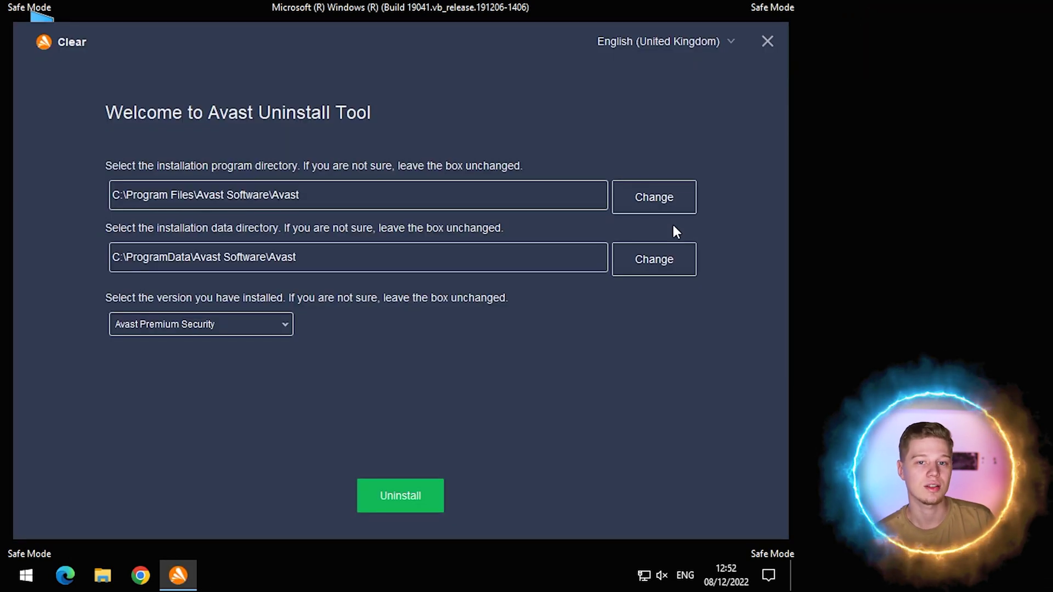
- Select Avast Premium Security in Avast Clear, keep the default directories, and uninstall it
{"action": "left_click", "coordinate": [671, 41]}
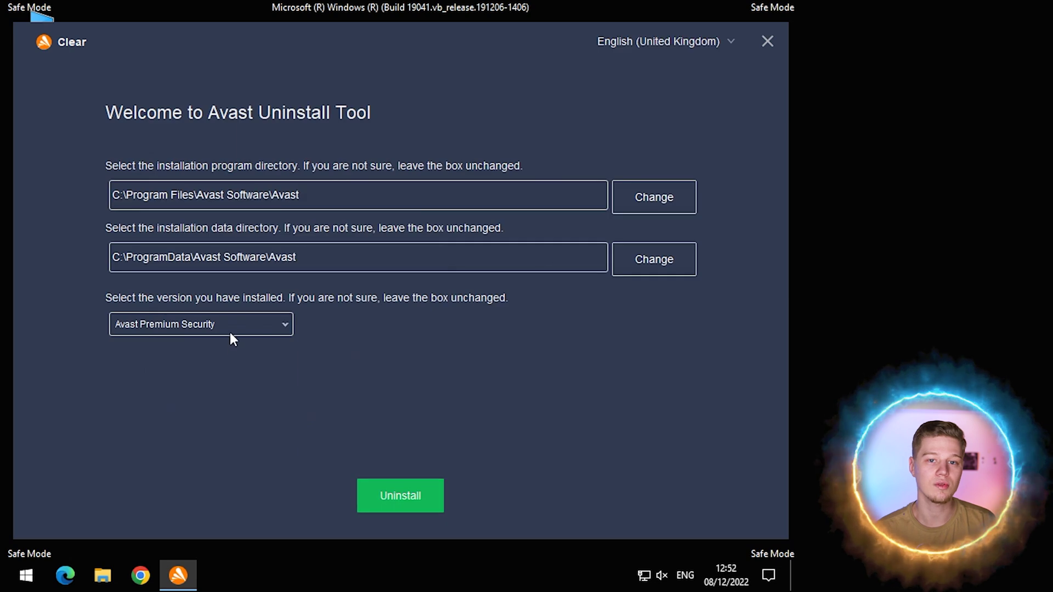
{"action": "left_click", "coordinate": [229, 331]}
{"action": "left_click", "coordinate": [506, 309]}
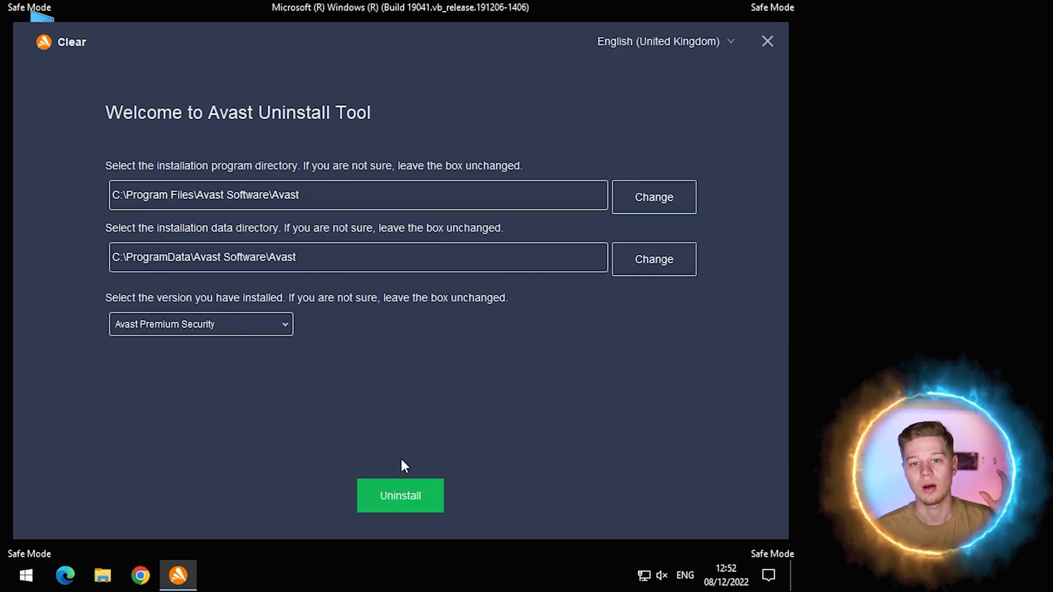
{"action": "left_click", "coordinate": [401, 495]}
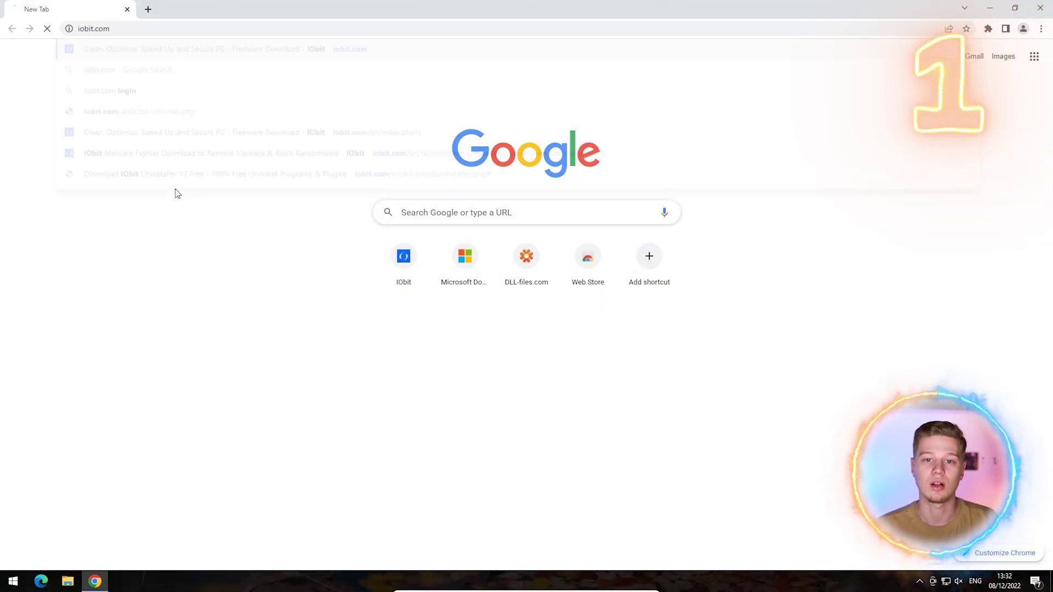
- Open the IObit Uninstaller page on iobit.com and start its Free Download
{"action": "mouse_move", "coordinate": [924, 114]}
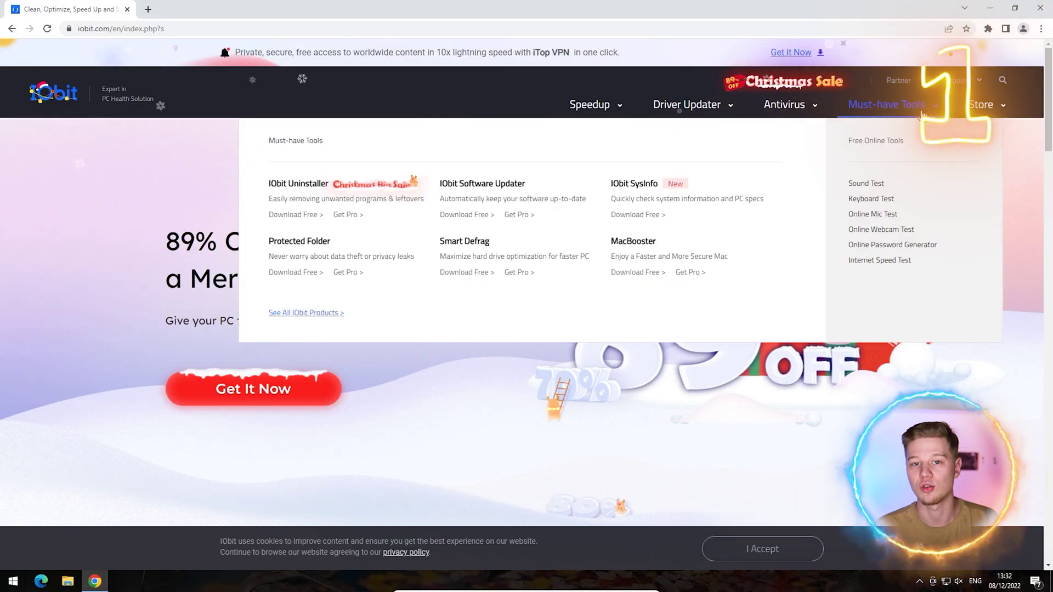
{"action": "left_click", "coordinate": [309, 184]}
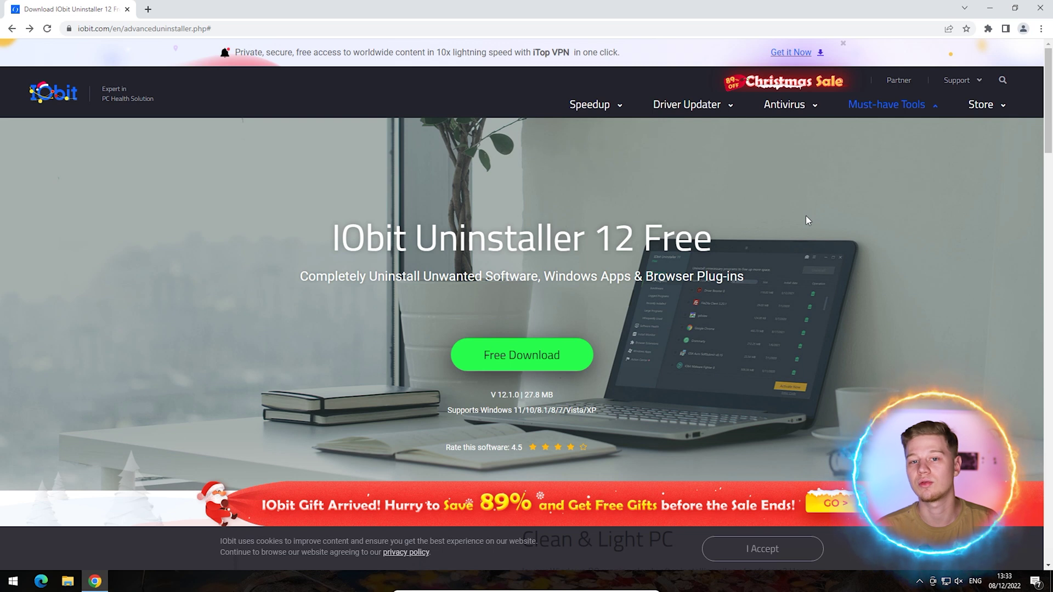
{"action": "left_click", "coordinate": [541, 361]}
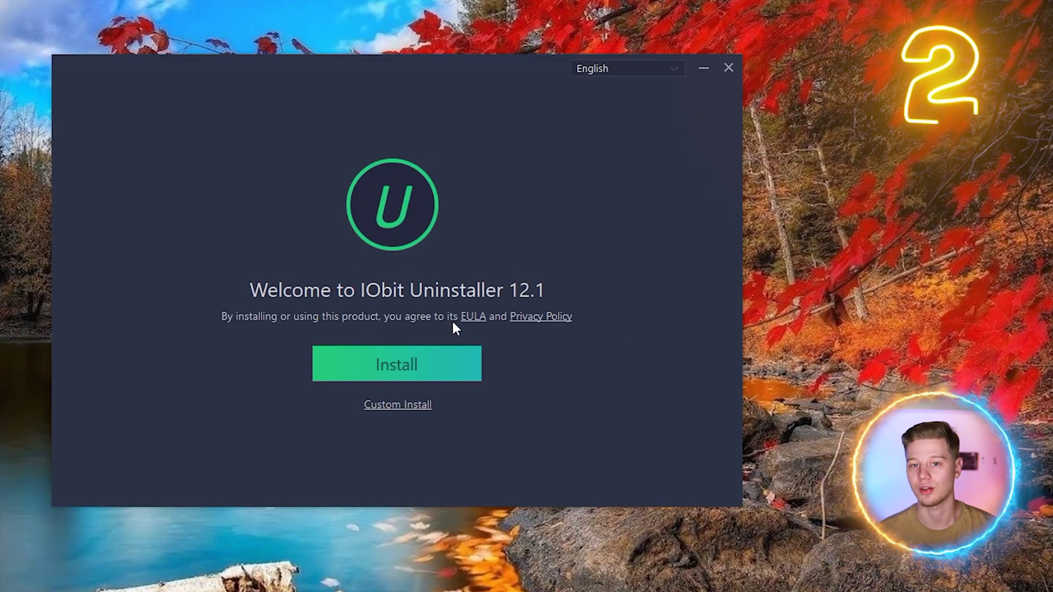
- Install IObit Uninstaller 12.1, choosing 'No, thanks' for iTop Easy Desktop and Driver Booster
{"action": "left_click", "coordinate": [398, 405]}
{"action": "left_click", "coordinate": [388, 431]}
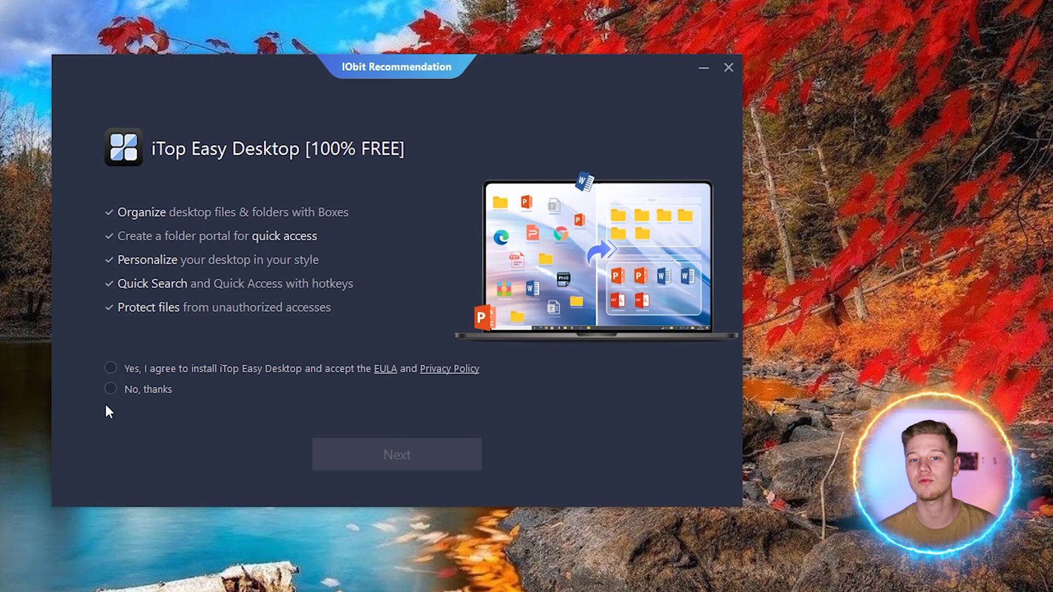
{"action": "left_click", "coordinate": [111, 389]}
{"action": "left_click", "coordinate": [386, 456]}
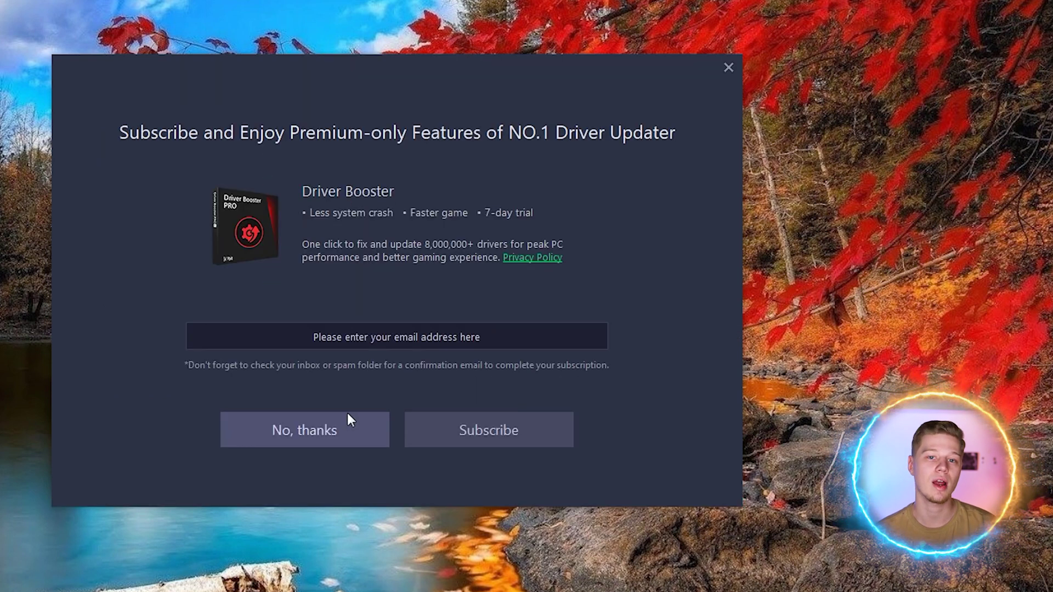
{"action": "left_click", "coordinate": [344, 433]}
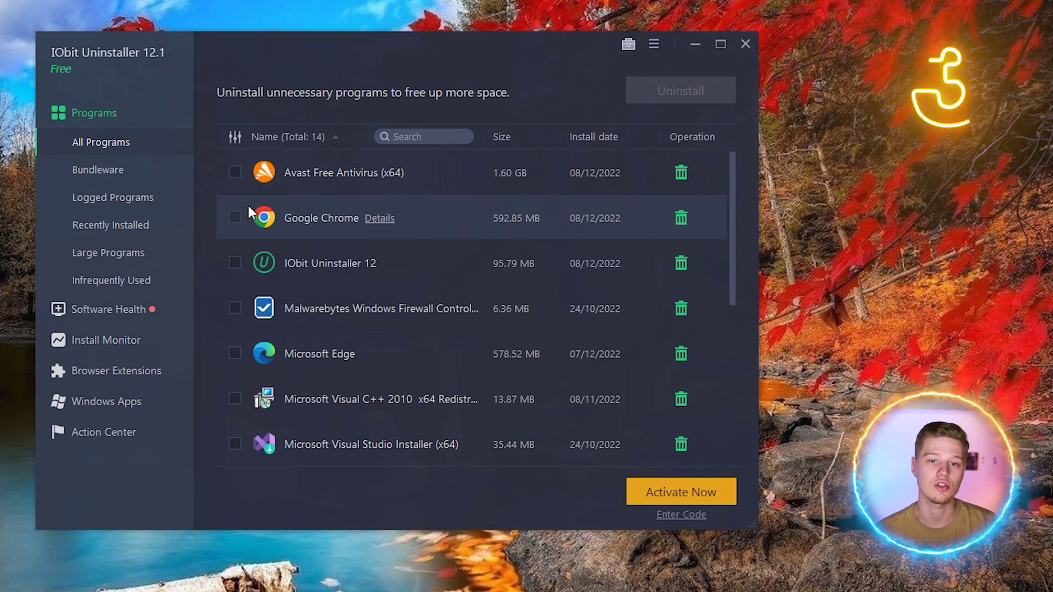
- Tick Avast Free Antivirus in IObit Uninstaller's program list and confirm its uninstall
{"action": "left_click", "coordinate": [235, 172]}
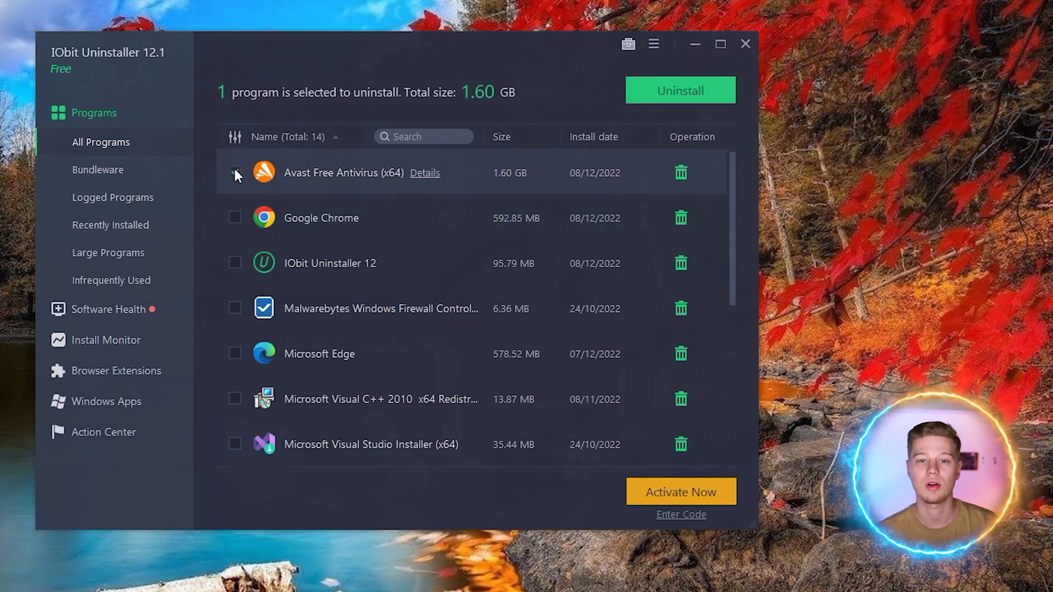
{"action": "left_click", "coordinate": [681, 174]}
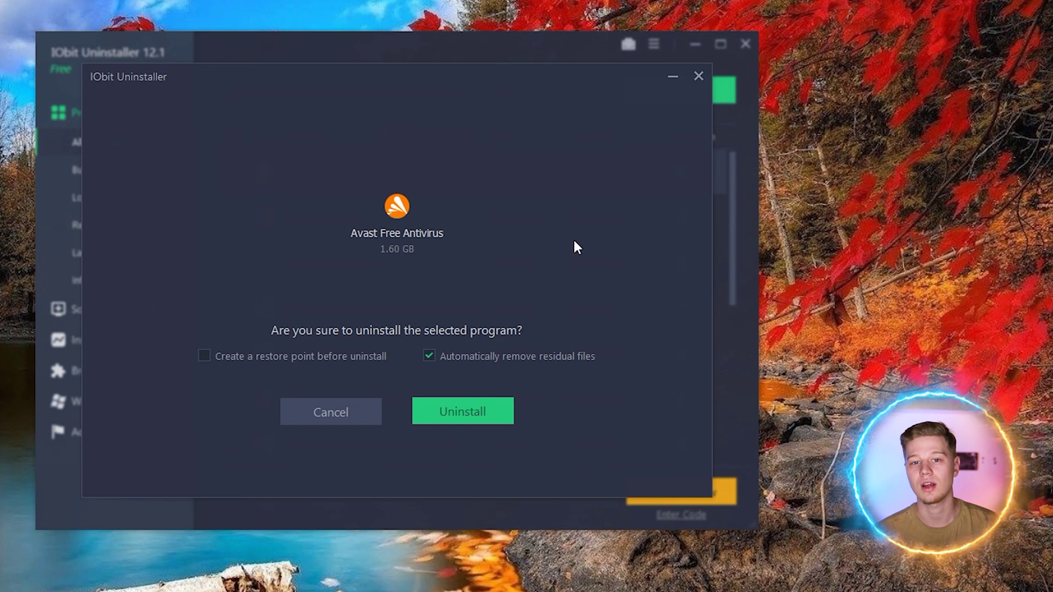
{"action": "left_click", "coordinate": [483, 412]}
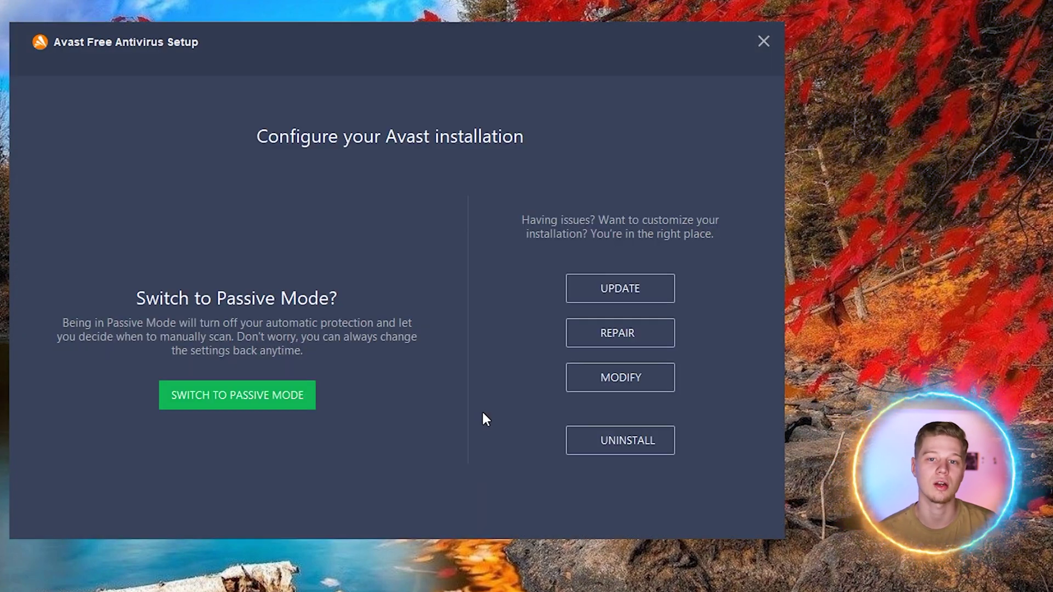
- Uninstall Avast Free Antivirus in its setup, skip the survey, and choose Restart later
{"action": "left_click", "coordinate": [601, 441]}
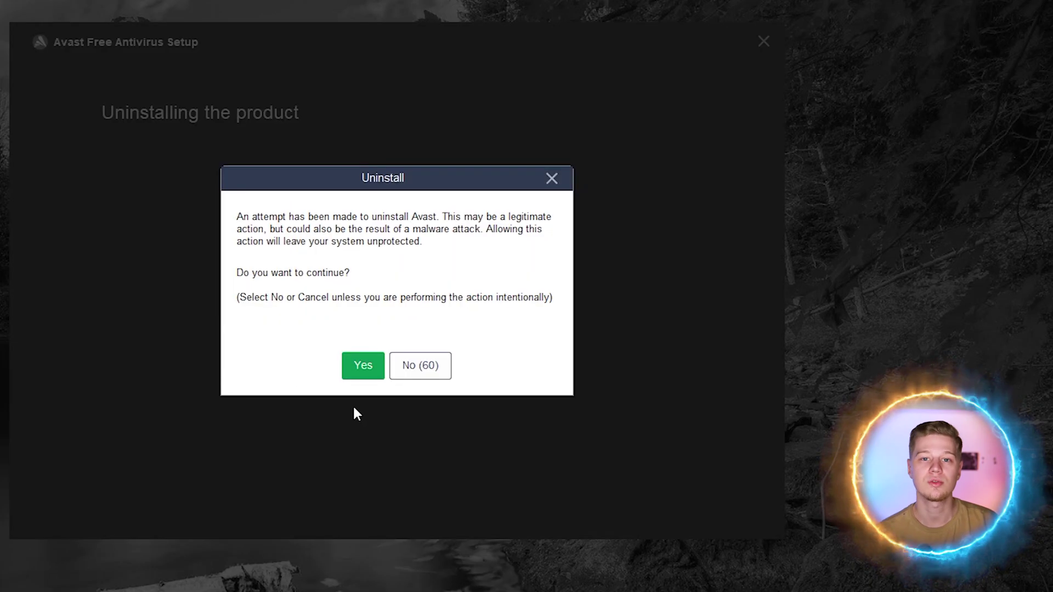
{"action": "left_click", "coordinate": [357, 372]}
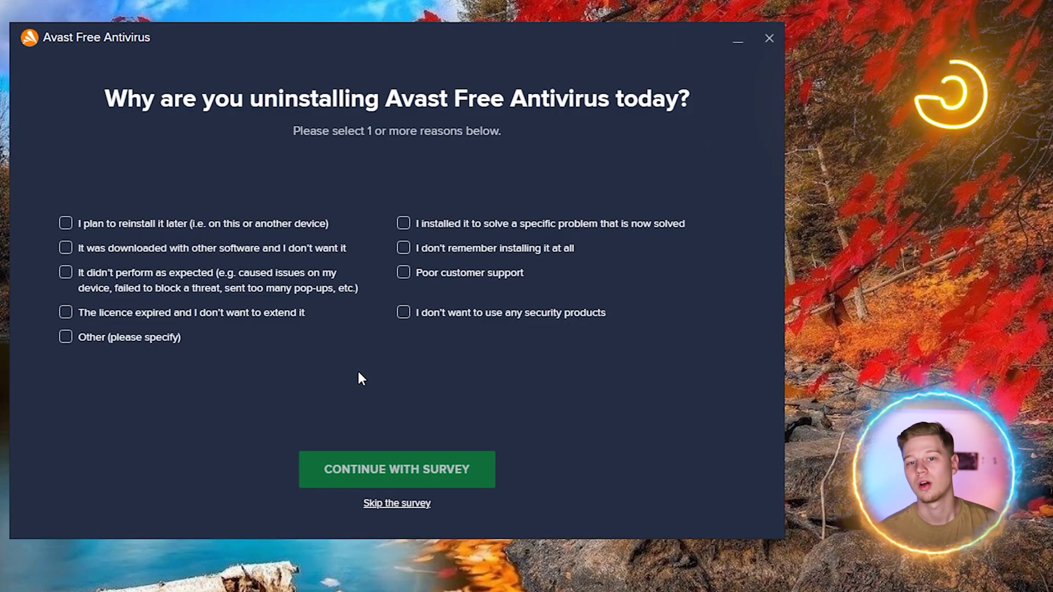
{"action": "left_click", "coordinate": [395, 502]}
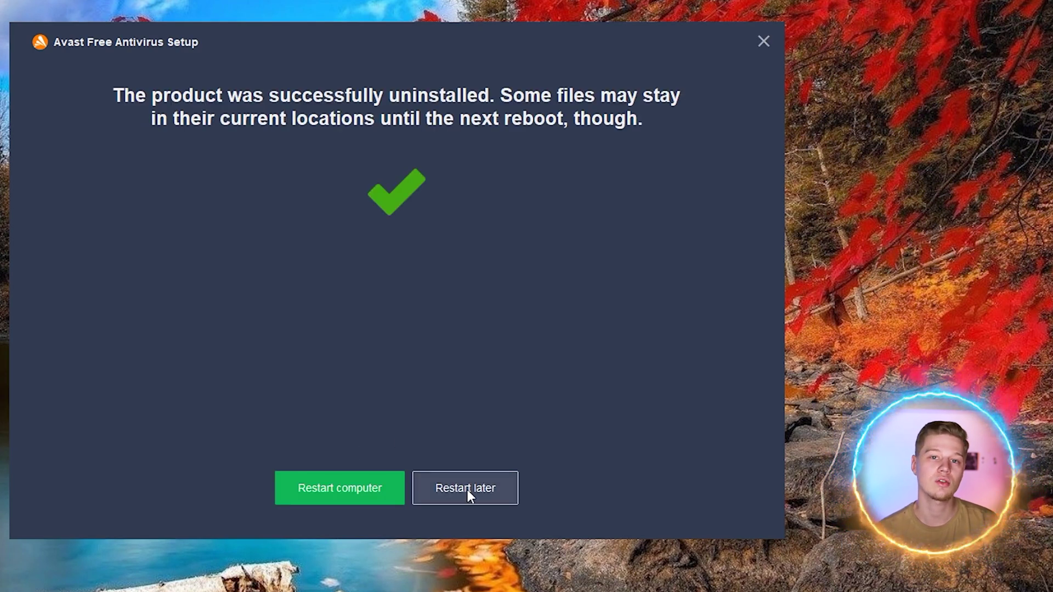
{"action": "left_click", "coordinate": [468, 490]}
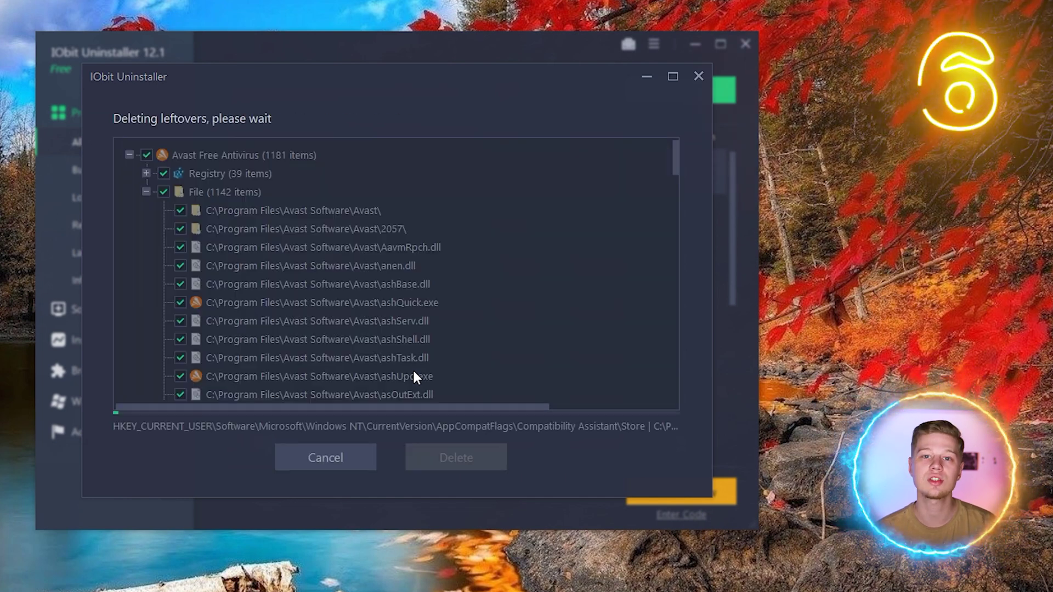
- Review the Avast leftovers list as IObit removes 39 registry entries and 3.21 GB of files
{"action": "scroll", "coordinate": [648, 263], "scroll_direction": "down", "scroll_amount": 10}
{"action": "scroll", "coordinate": [677, 163], "scroll_direction": "up", "scroll_amount": 10}
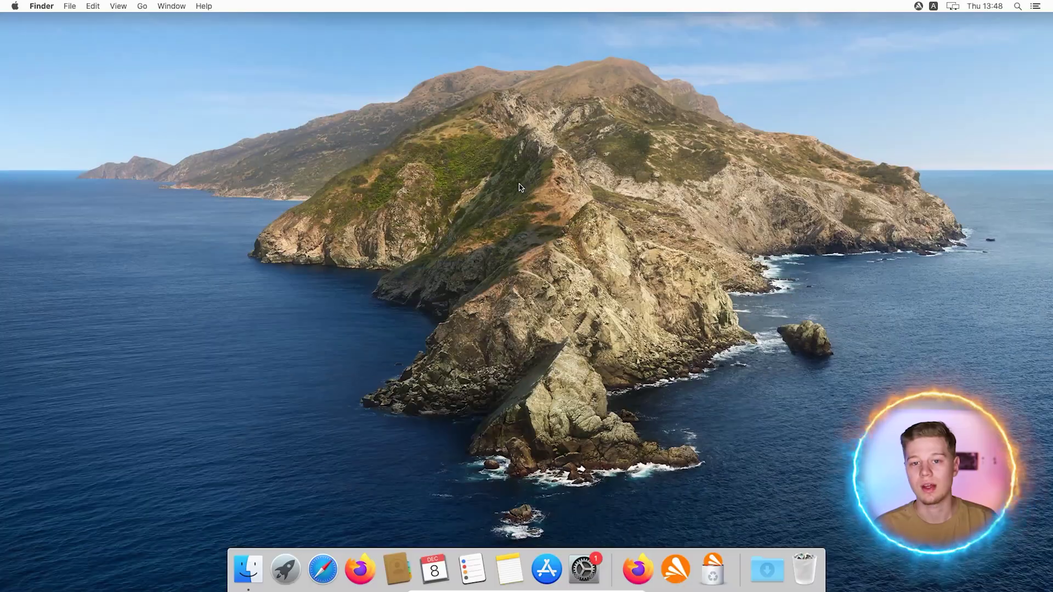
- Run Avast Security's Uninstall Avast Security command and authorize its helper tool with the account password
{"action": "left_click", "coordinate": [679, 570]}
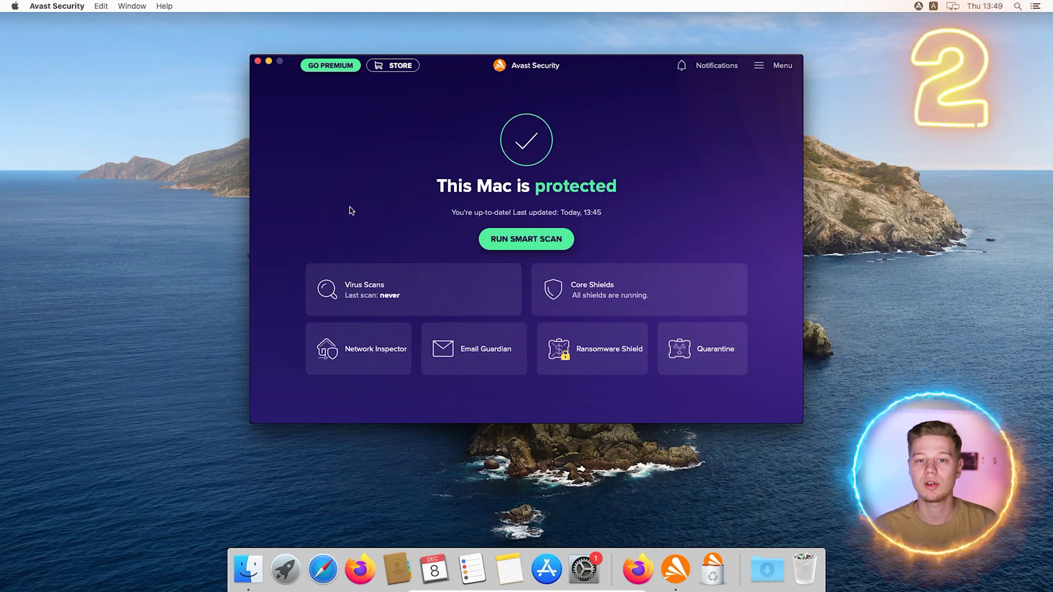
{"action": "left_click", "coordinate": [67, 7]}
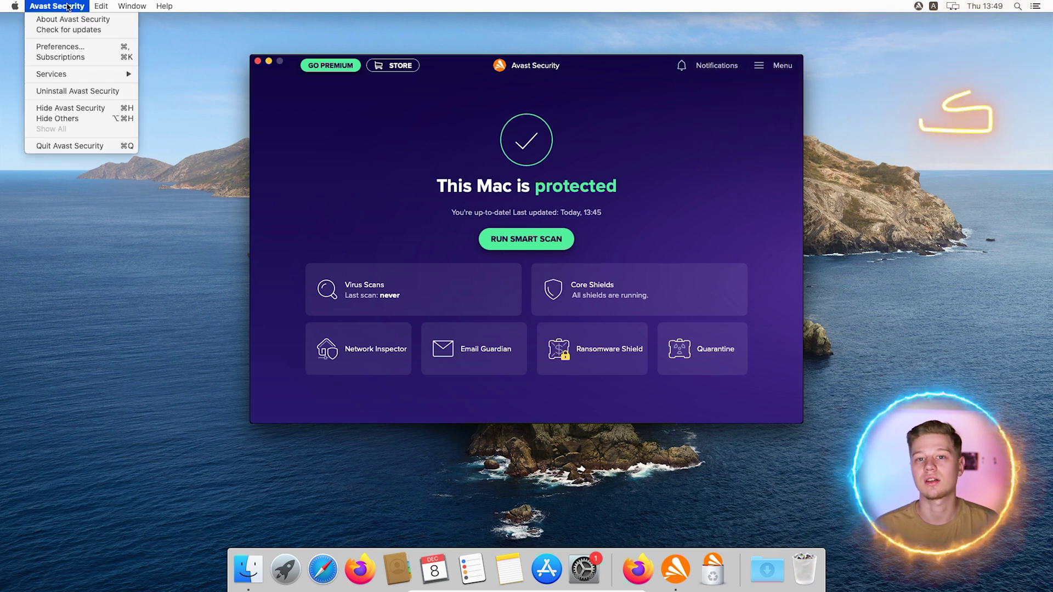
{"action": "left_click", "coordinate": [102, 93]}
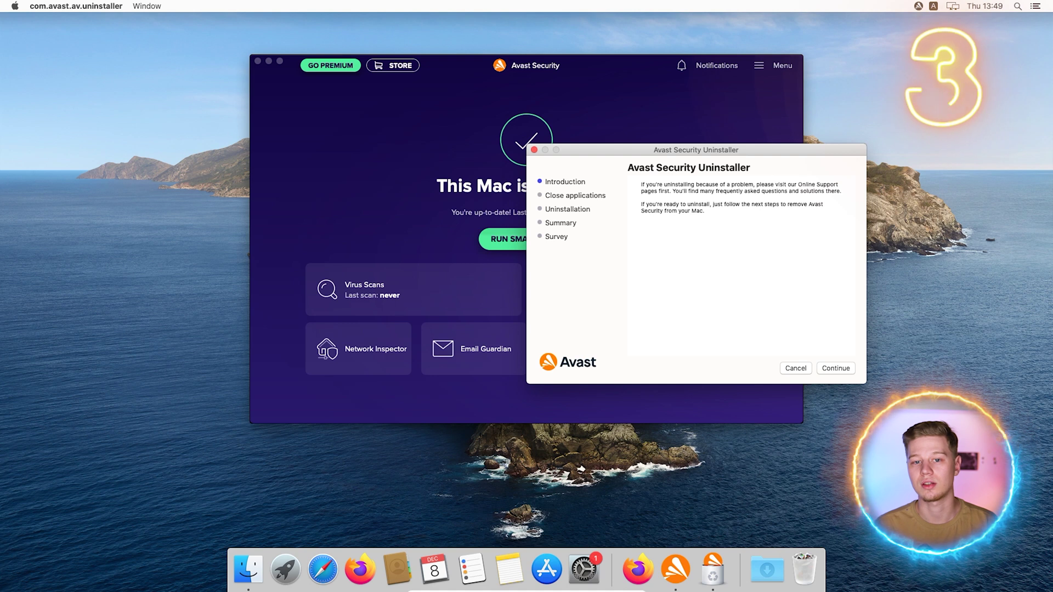
{"action": "left_click", "coordinate": [836, 368]}
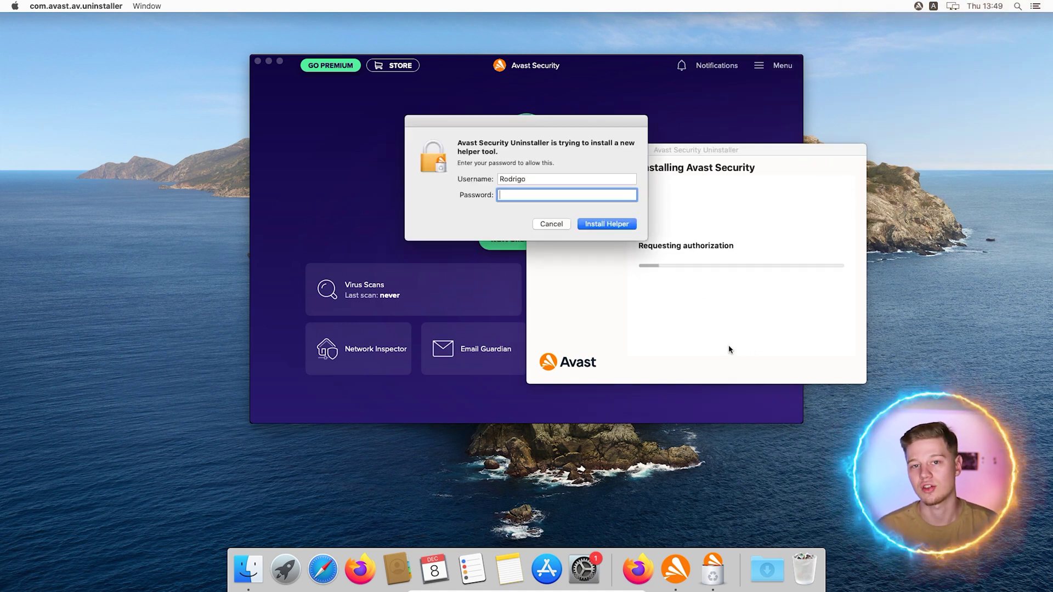
{"action": "left_click", "coordinate": [609, 226]}
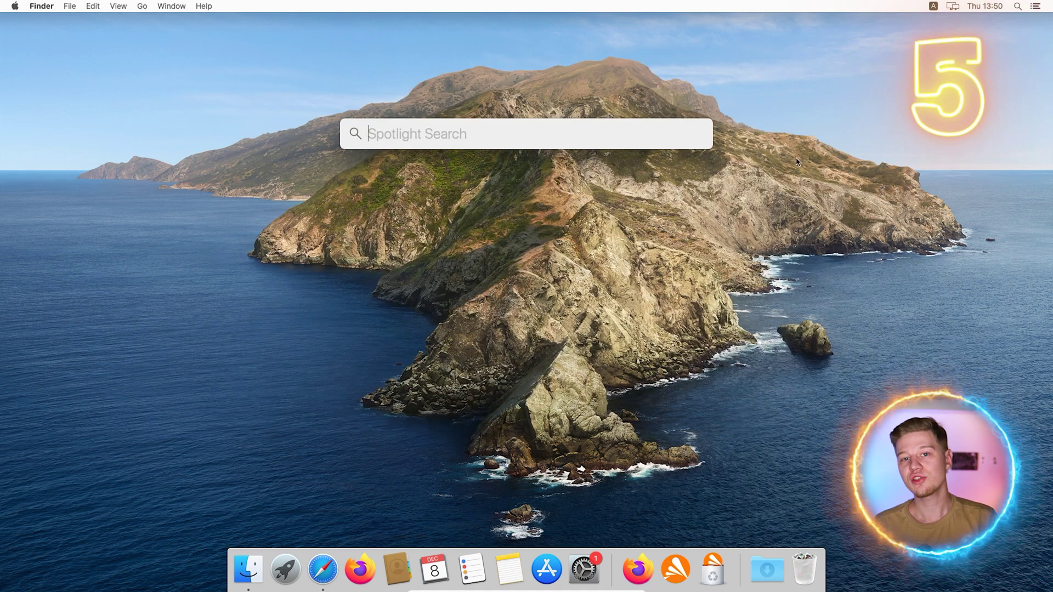
- Search Spotlight for 'Avast', inspect com.avast.hub, then drag the Avast icon from the Dock to Trash
{"action": "type", "text": "vast"}
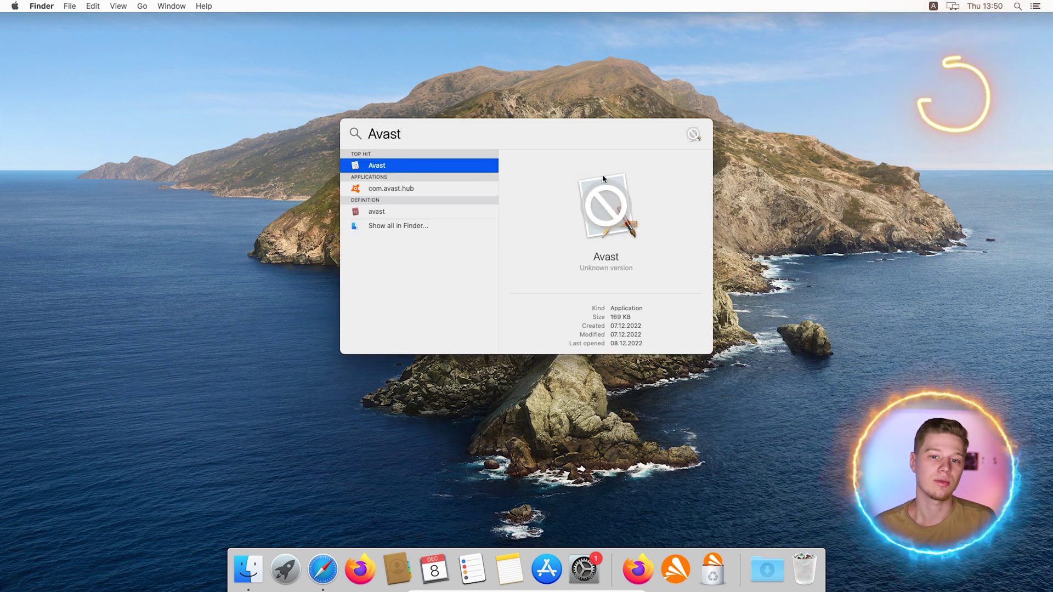
{"action": "left_click", "coordinate": [423, 191]}
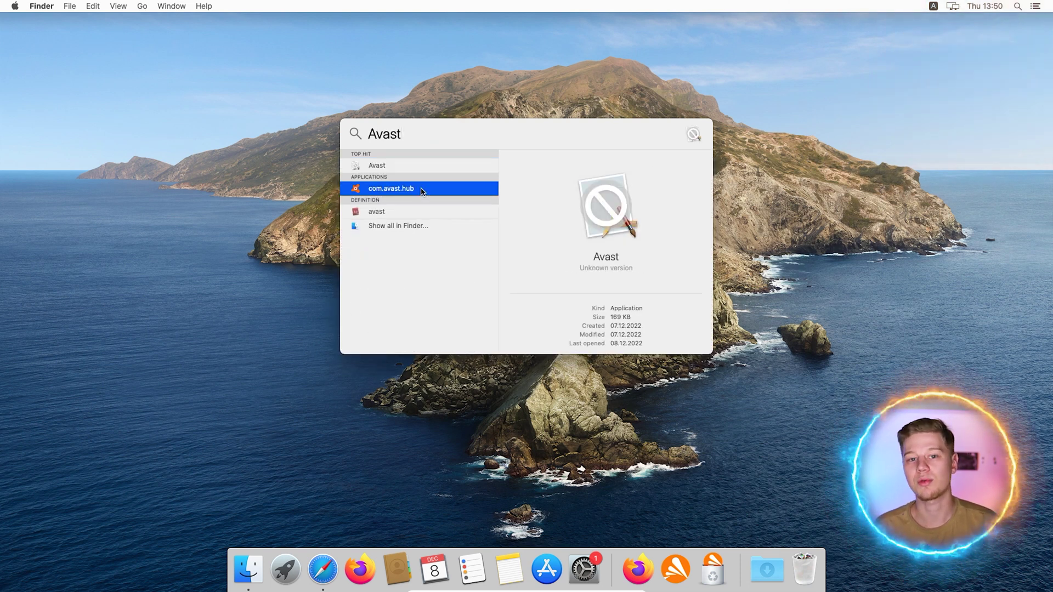
{"action": "key", "text": "Return"}
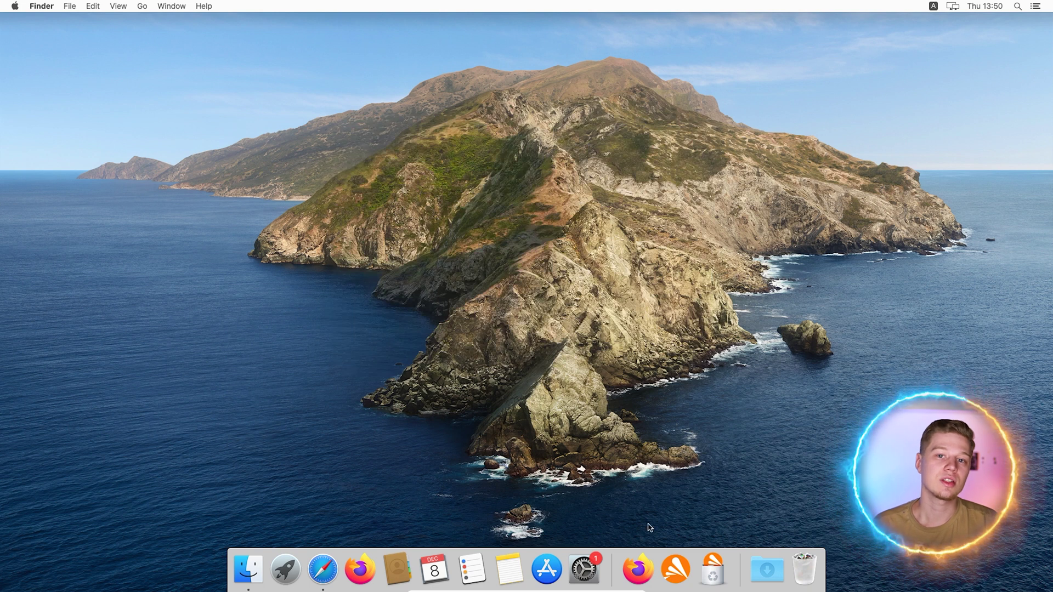
{"action": "left_click_drag", "start_coordinate": [673, 575], "coordinate": [761, 579]}
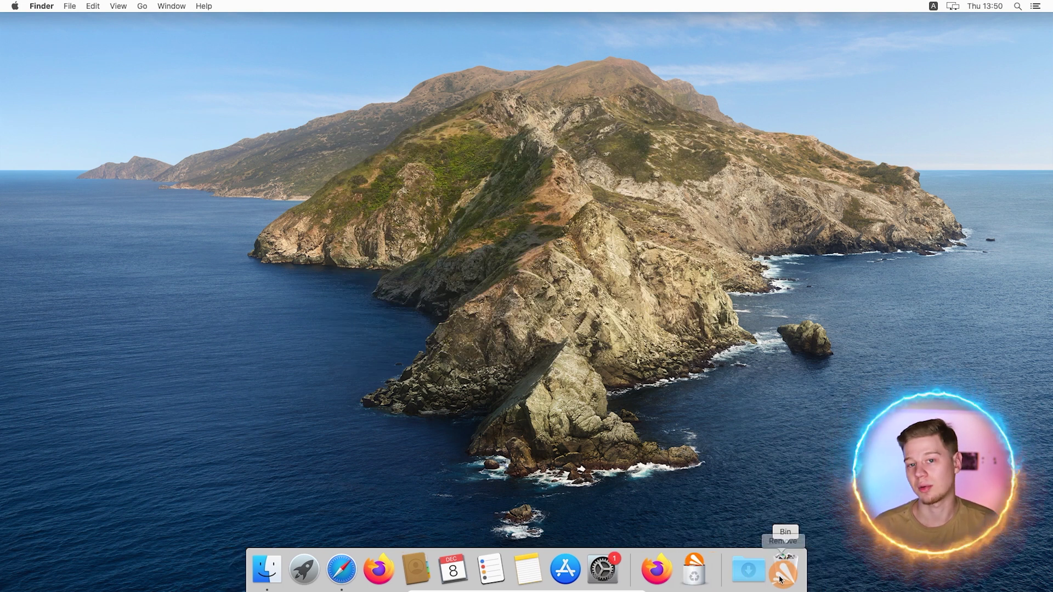